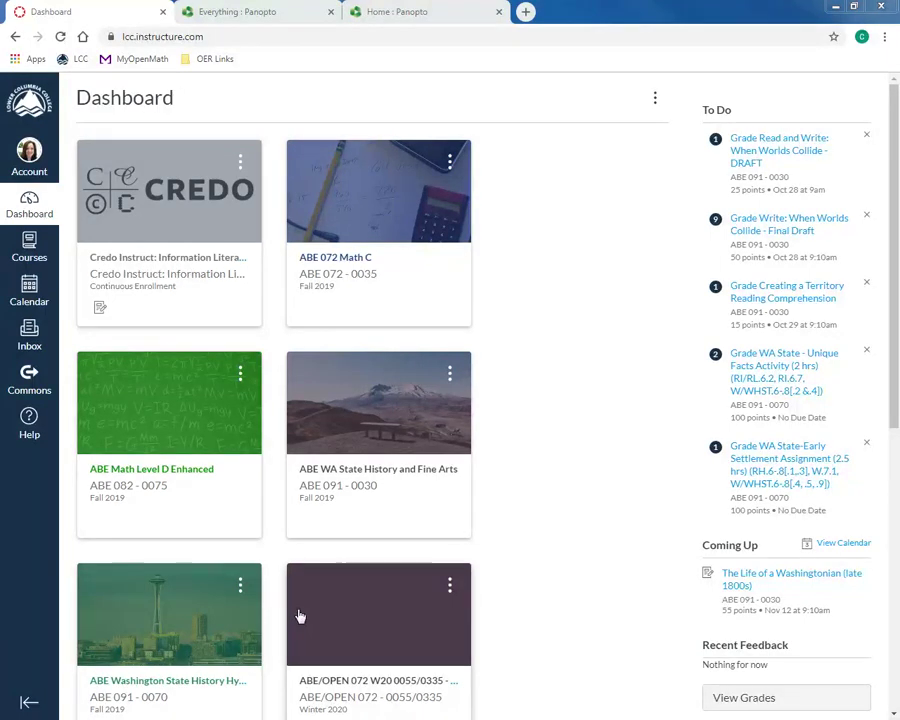
Step: On the All Courses list, unstar ABE/OPEN 091 W20 0075/0350, 091 W20 0025/0315, 082 W20 0080/0355 and 072 W20 0055/0335
click(30, 243)
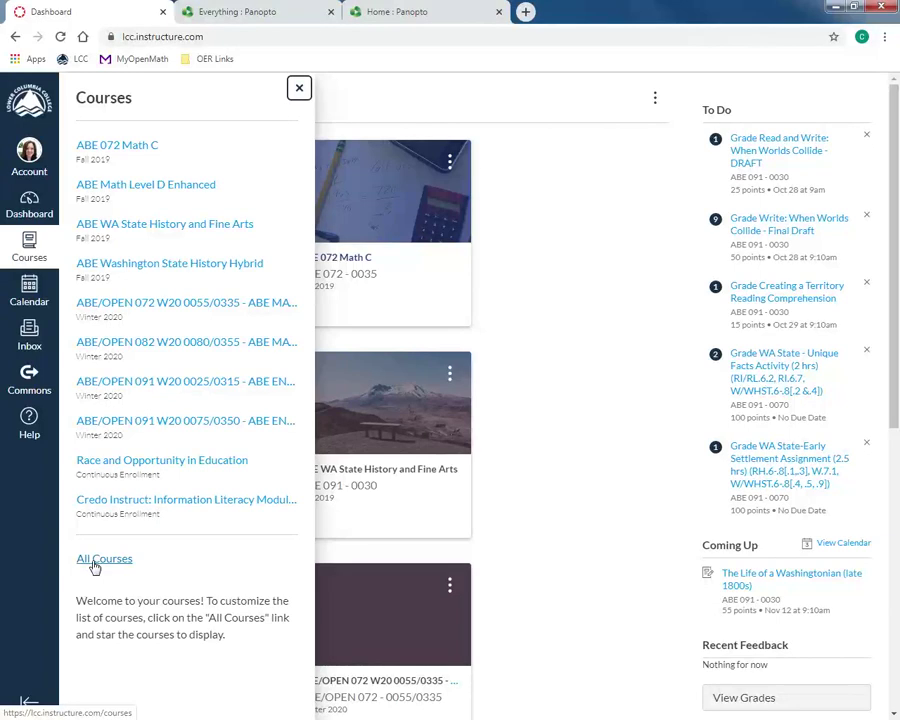
click(95, 564)
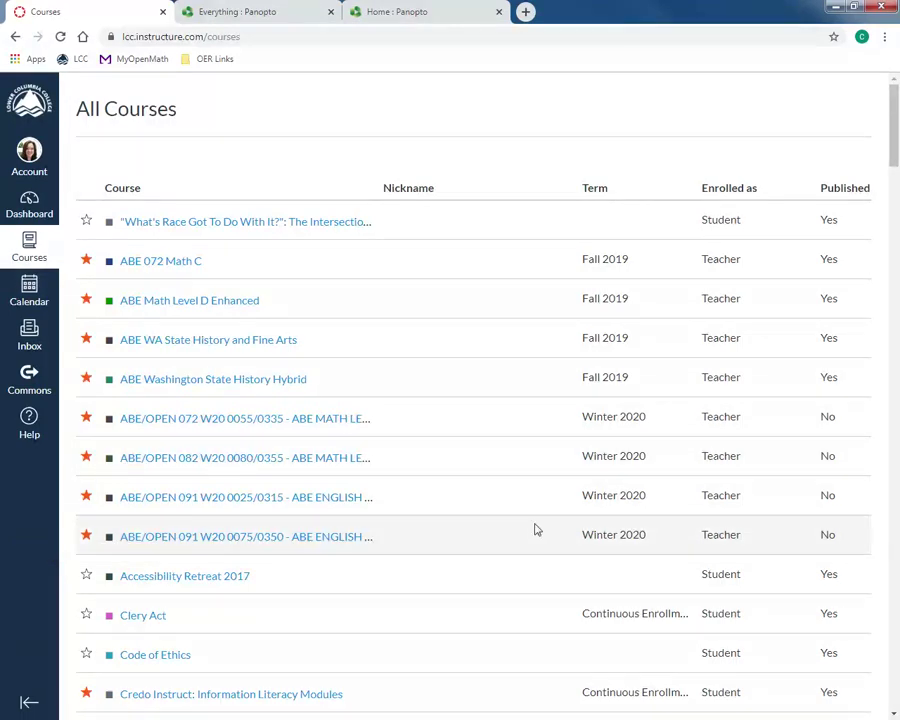
click(86, 537)
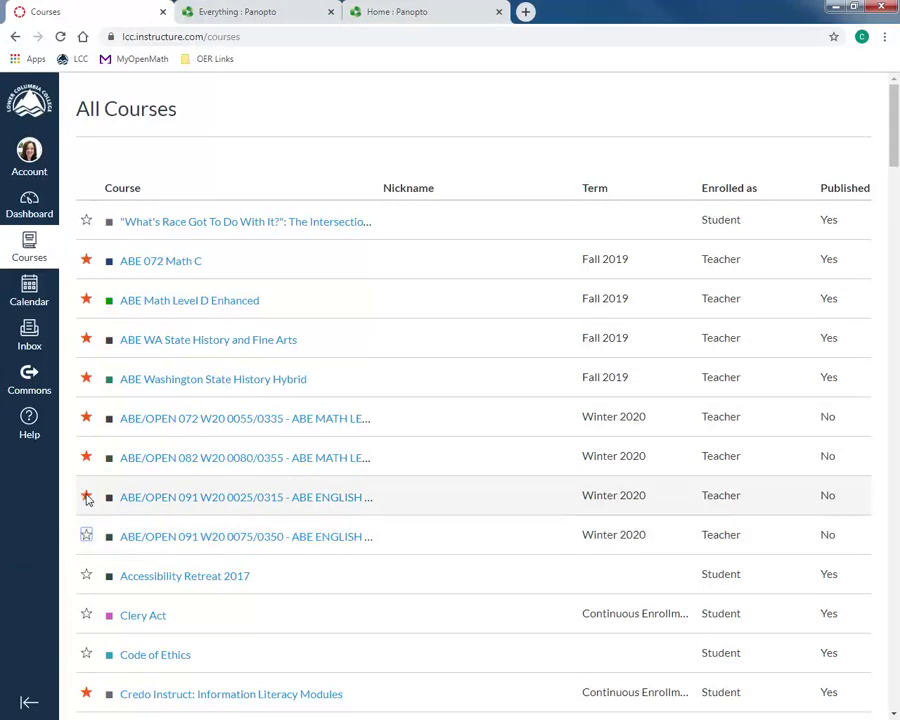
click(86, 496)
click(86, 457)
click(86, 417)
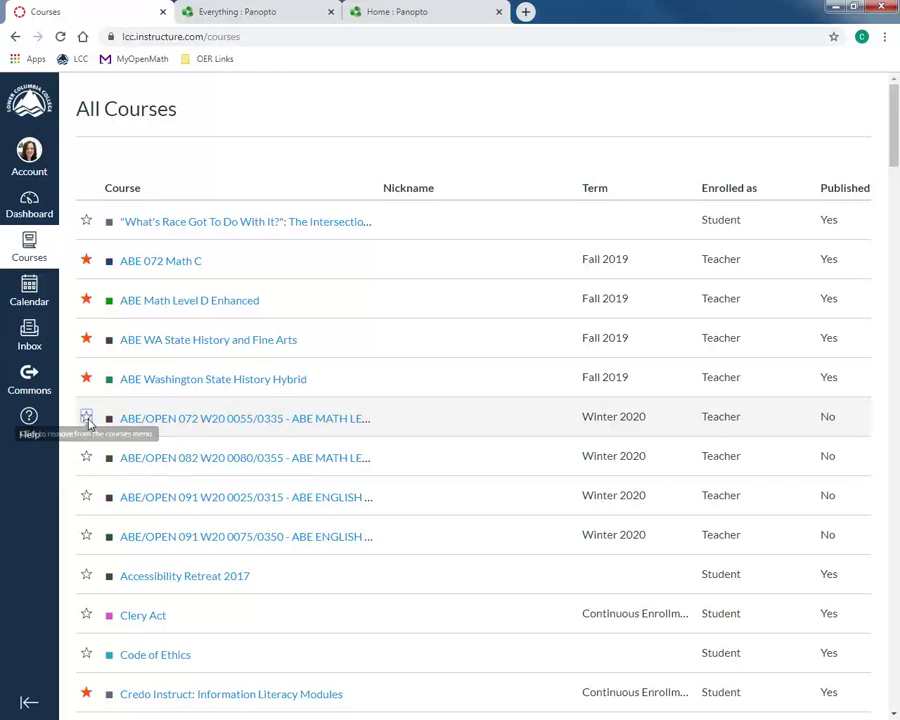
Step: Go back to the Dashboard and confirm the Courses list no longer shows the Winter 2020 courses
click(27, 207)
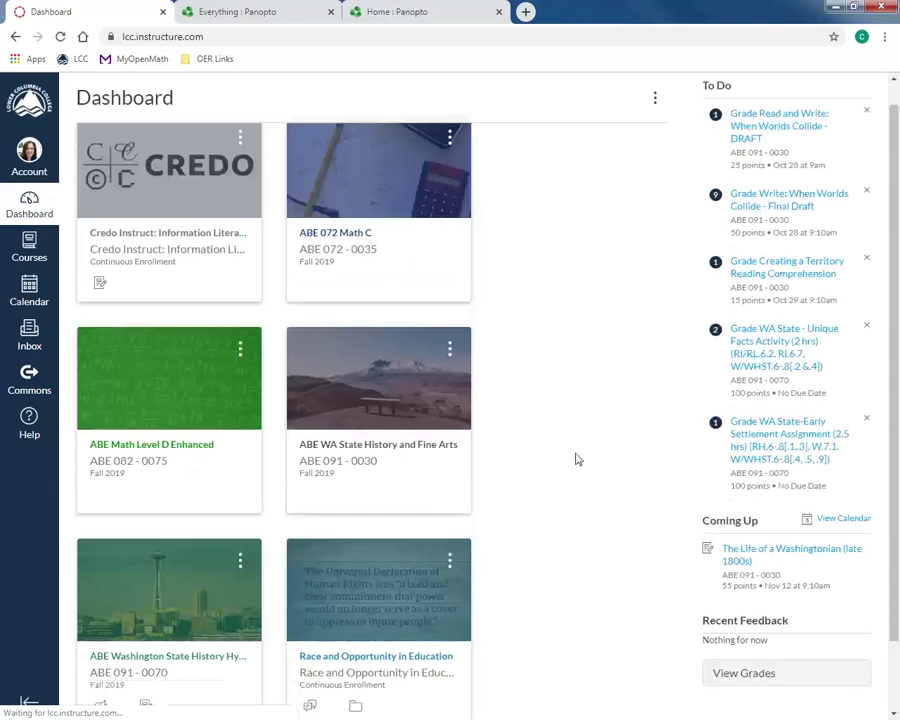
scroll(570, 450, down, 2)
scroll(323, 600, up, 2)
click(29, 248)
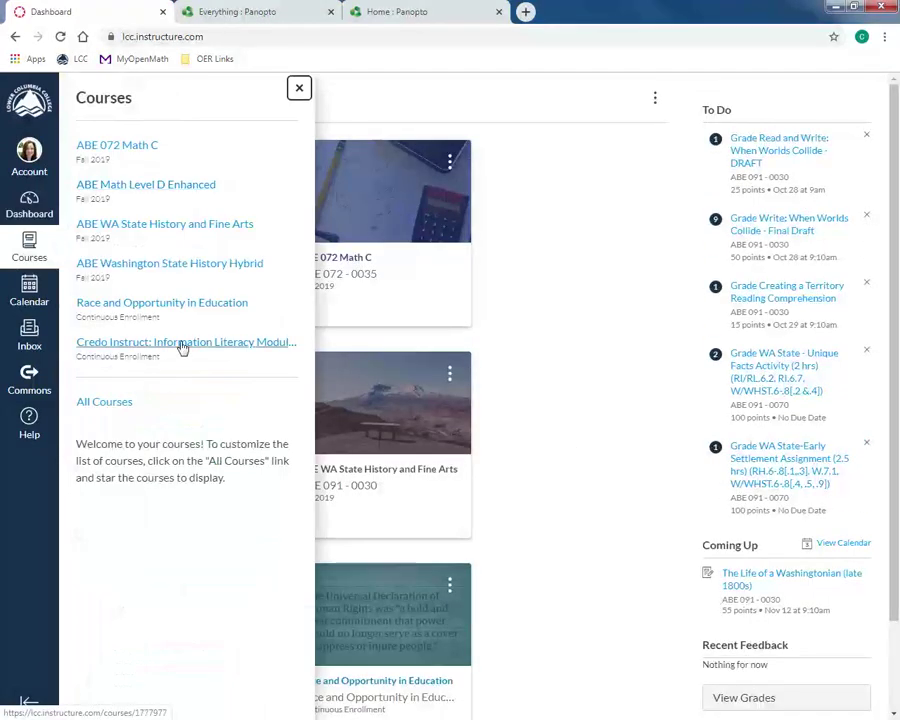
click(597, 352)
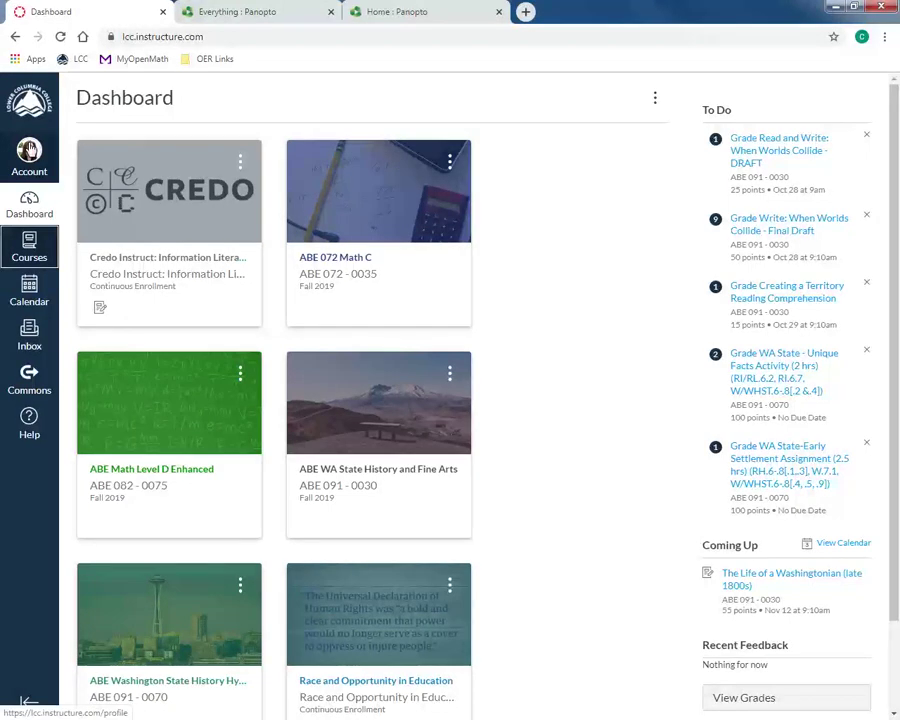
Step: Open Account Settings, entering the account password at the security prompt to continue
click(30, 157)
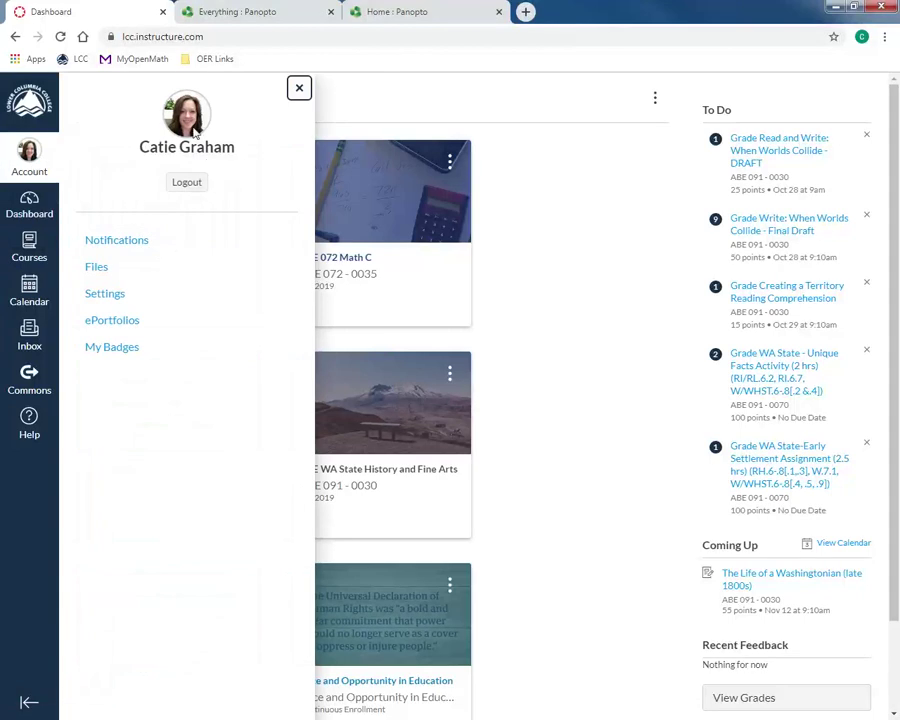
click(105, 296)
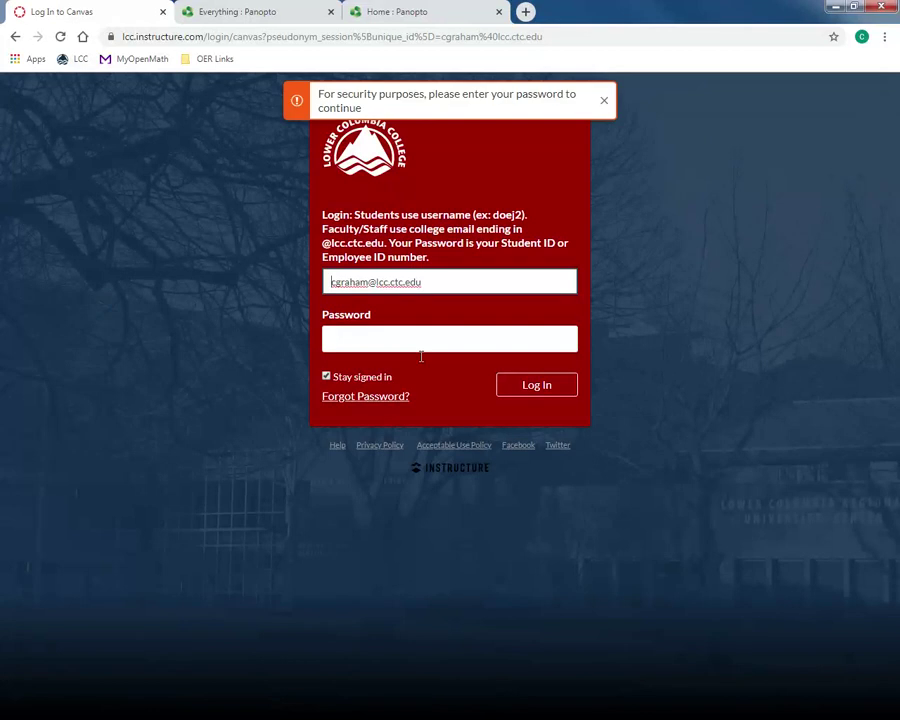
click(431, 352)
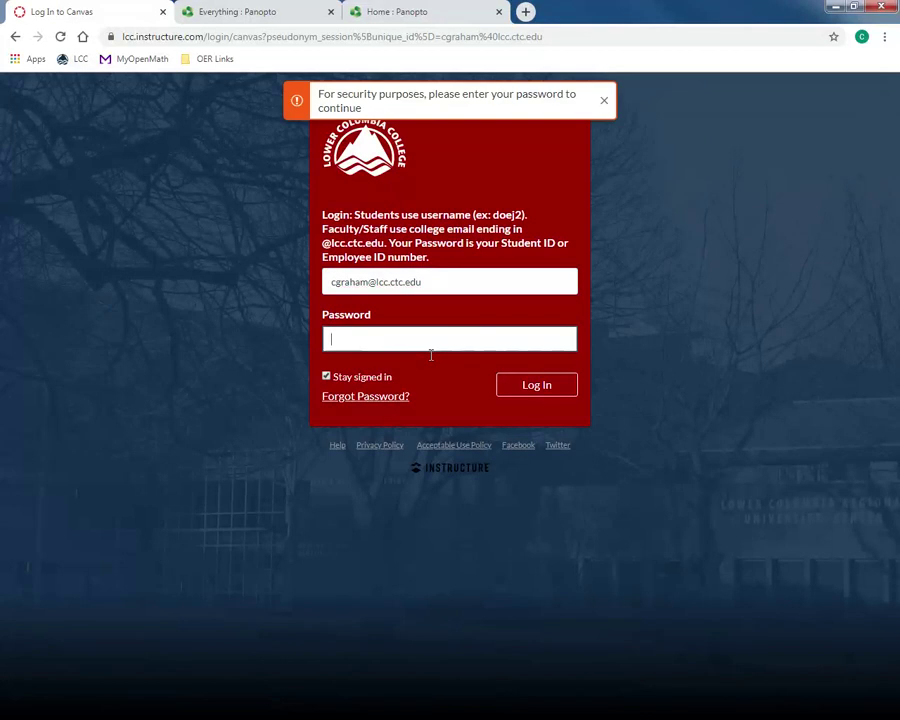
text(•••••••••)
key(Return)
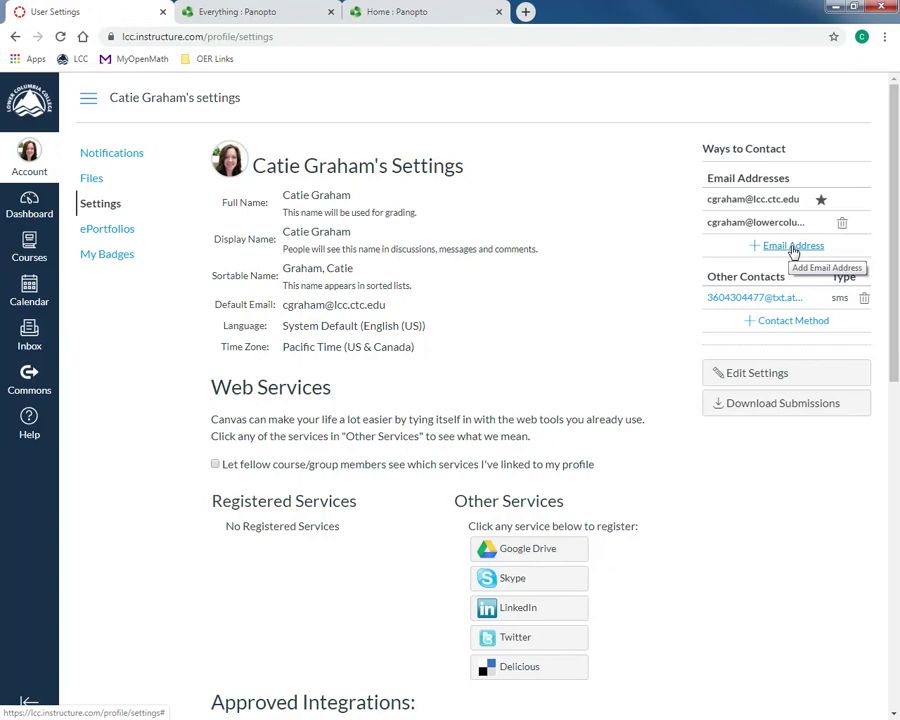
click(793, 246)
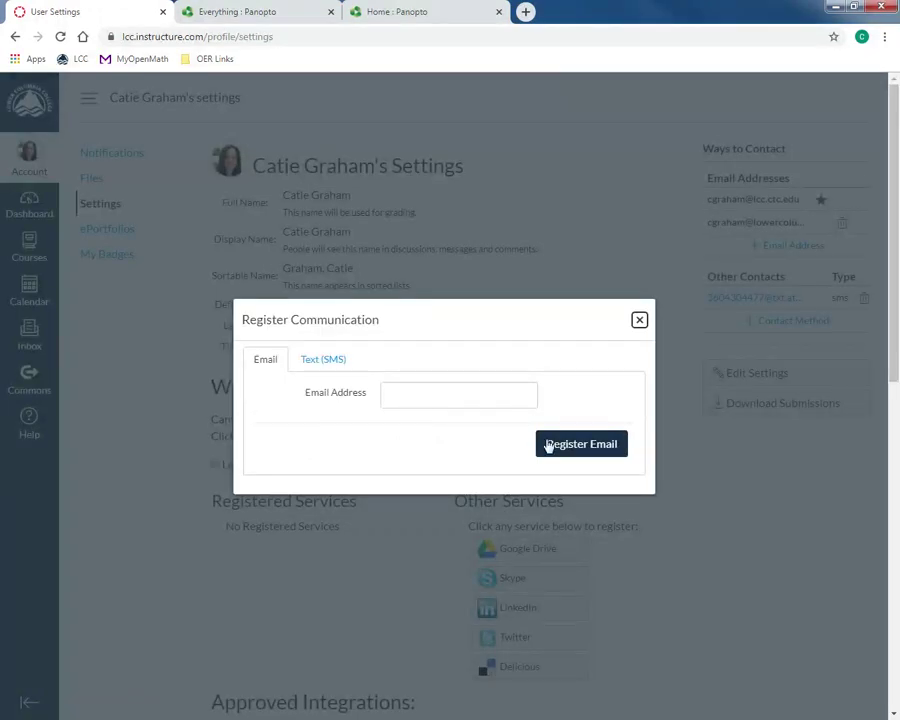
click(641, 323)
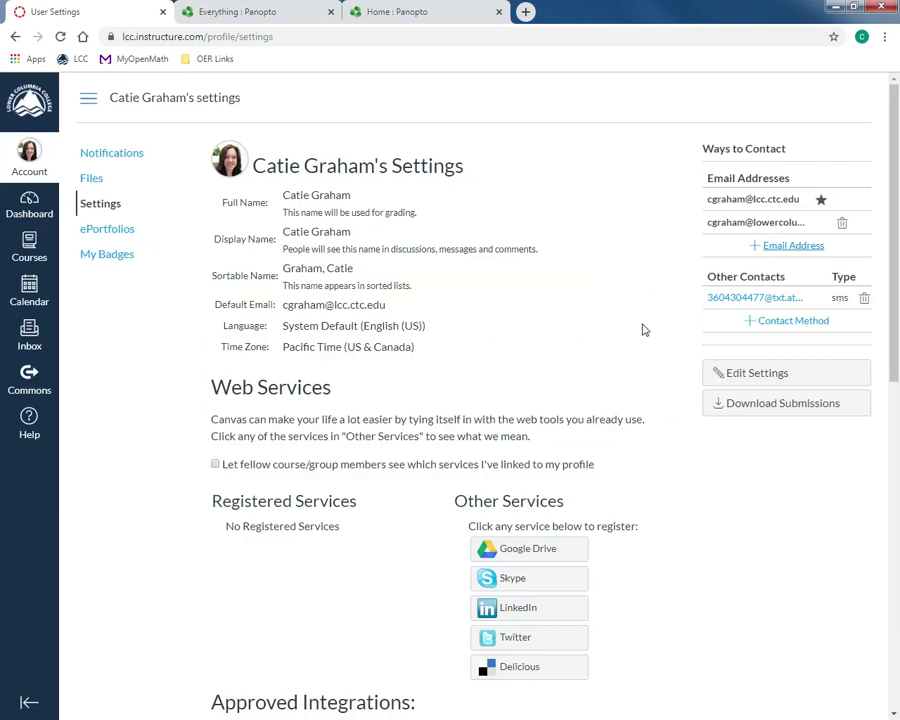
click(780, 324)
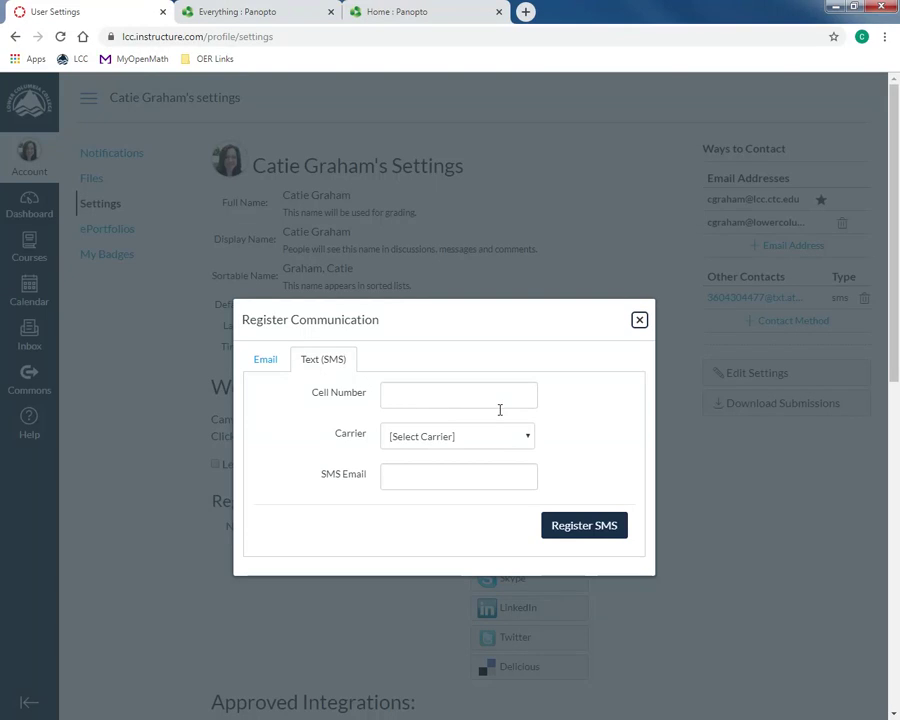
click(500, 440)
click(640, 452)
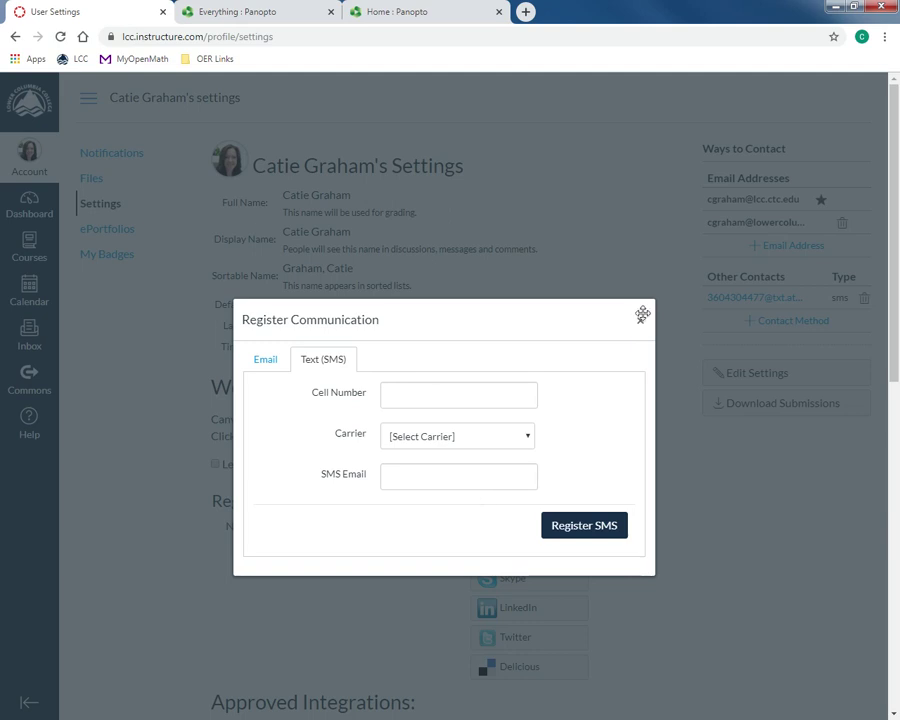
click(641, 321)
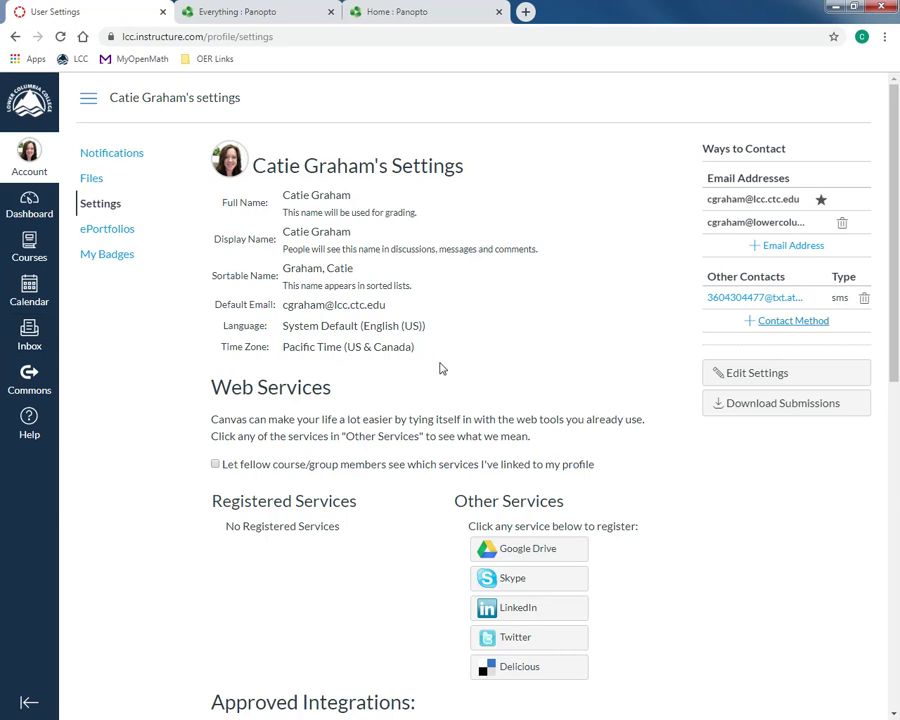
scroll(300, 280, down, 1)
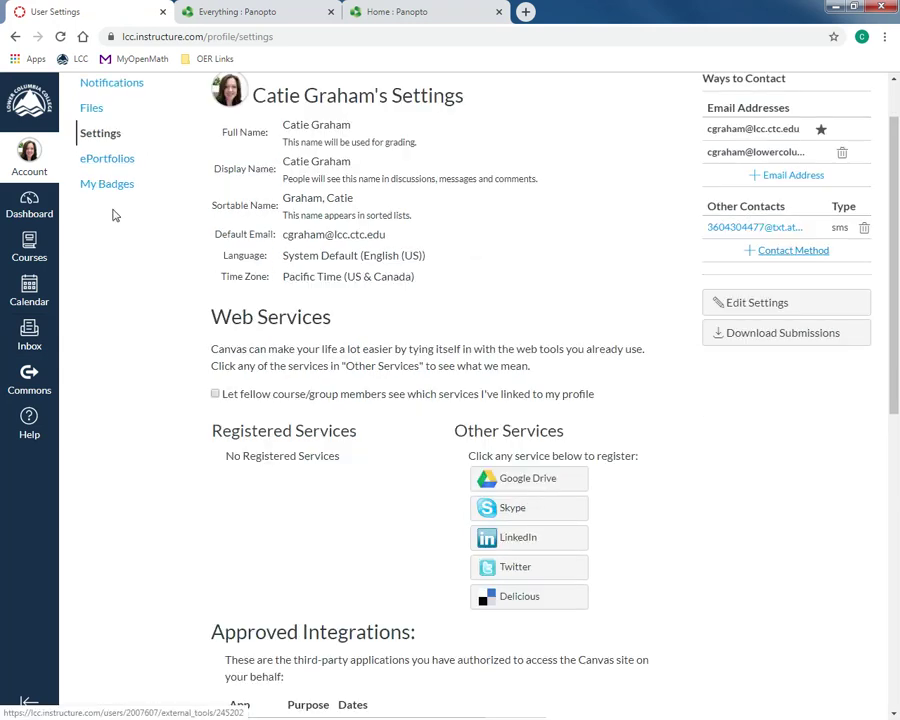
scroll(100, 195, up, 1)
Step: Open Notification Preferences and scroll through the course activity, discussion, conversation and scheduling settings
click(118, 158)
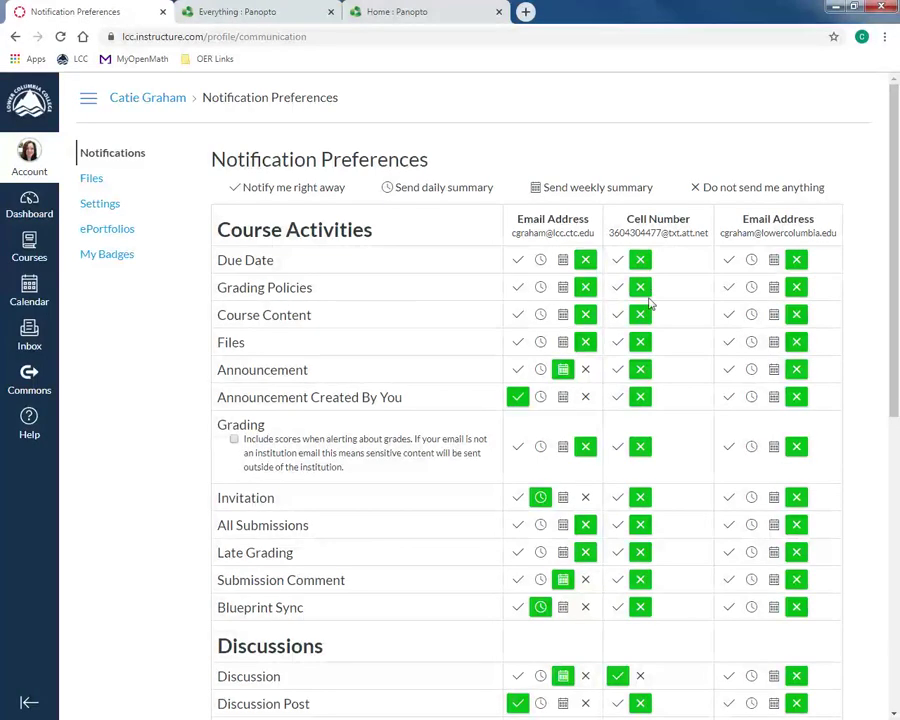
scroll(797, 558, down, 3)
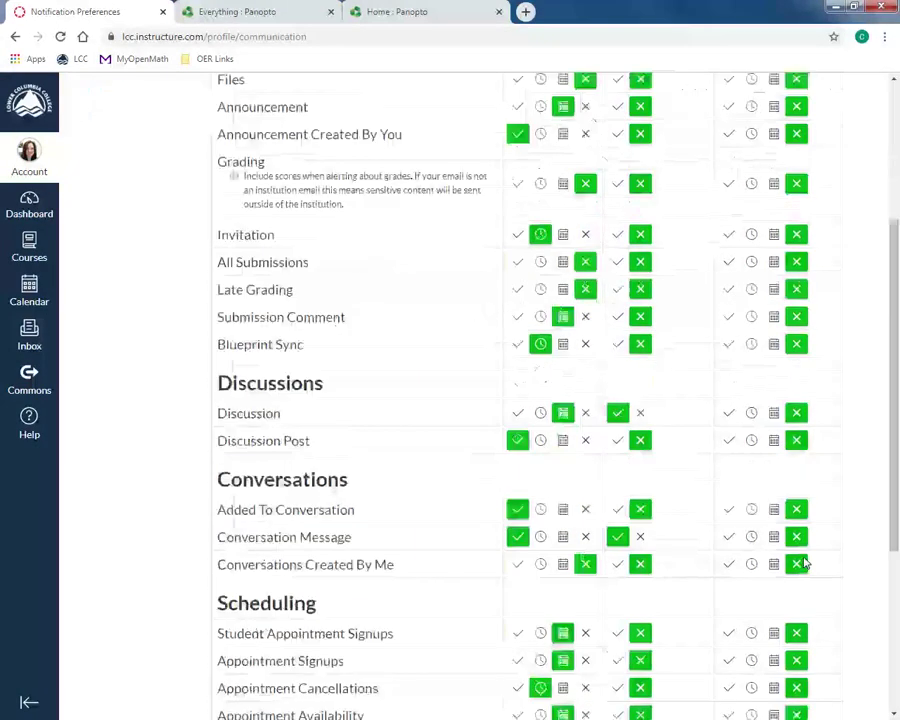
scroll(806, 563, down, 2)
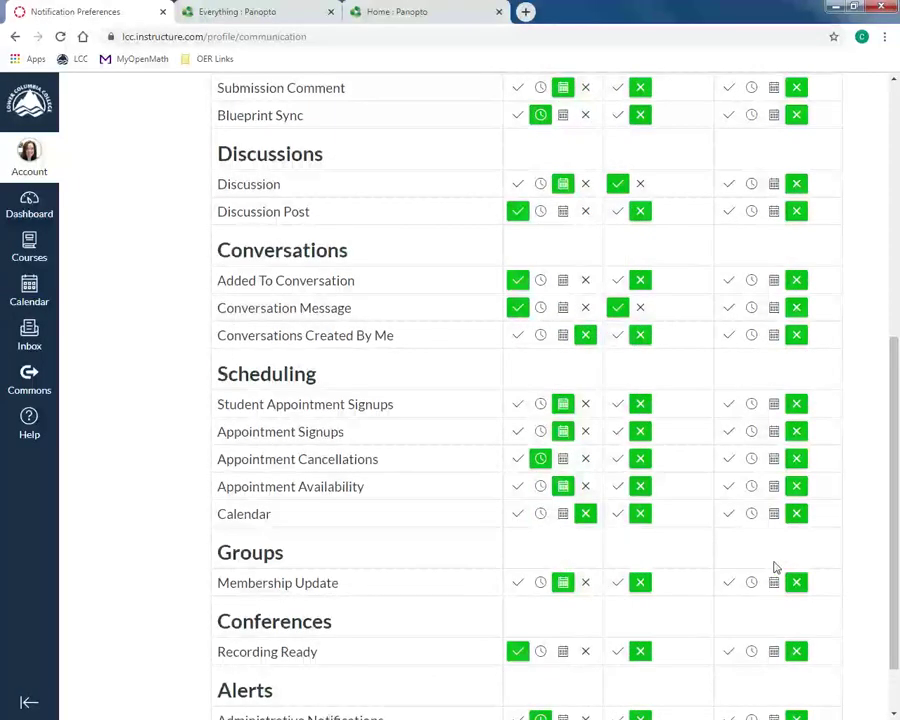
scroll(775, 567, up, 1)
scroll(775, 567, up, 5)
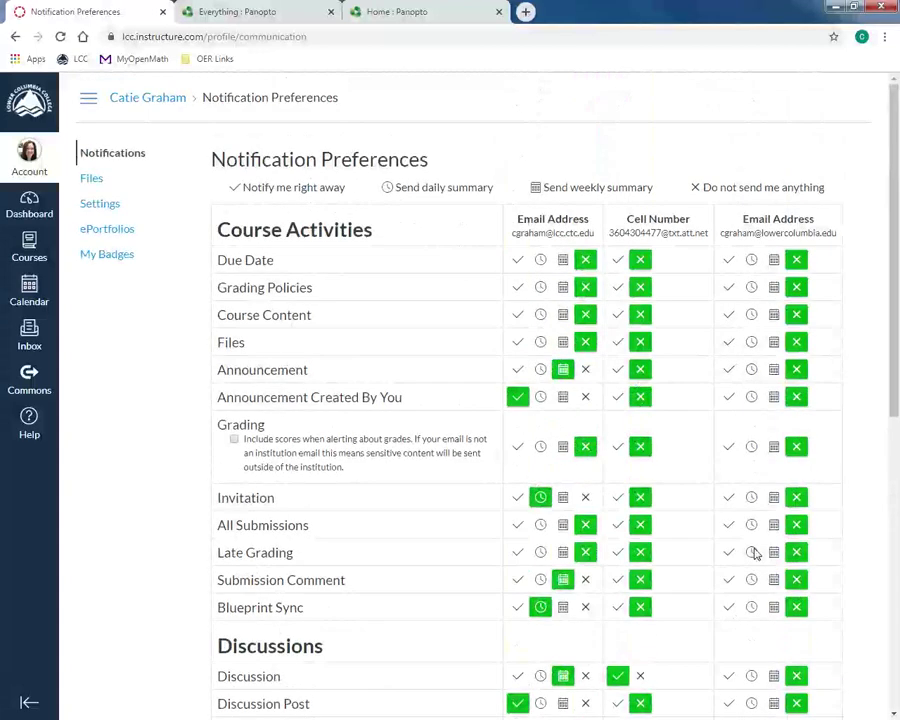
Step: Try daily and weekly summaries for Grading Policies emails, then leave them turned off
click(541, 288)
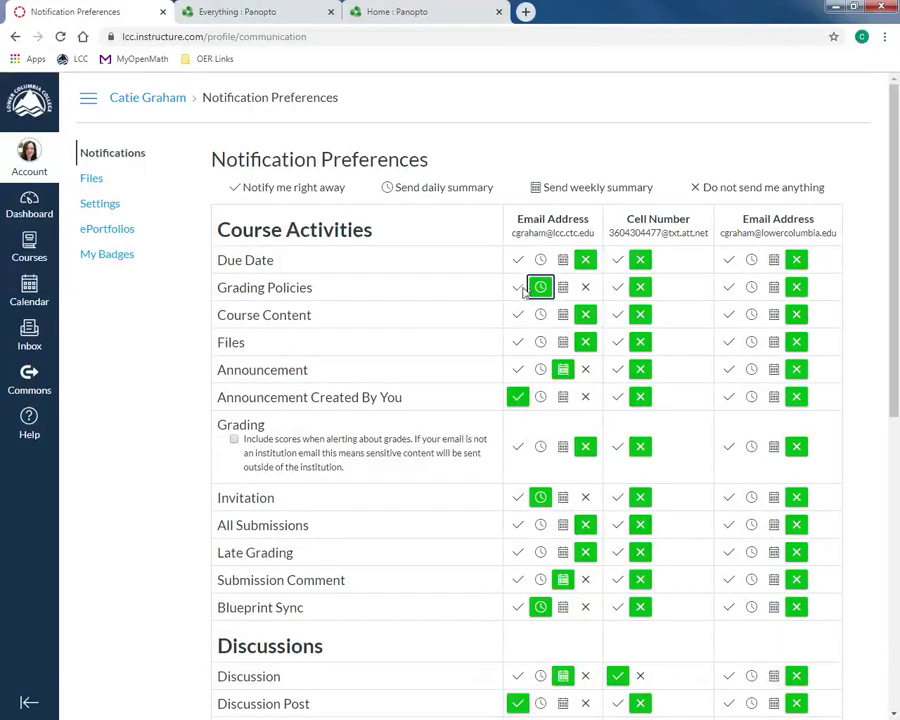
click(586, 288)
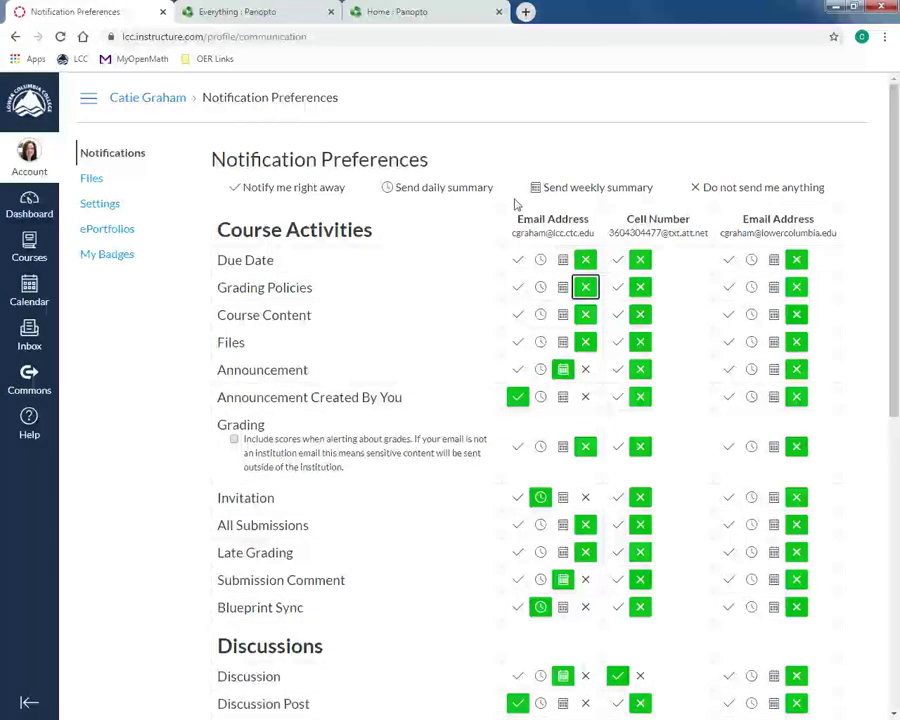
click(563, 288)
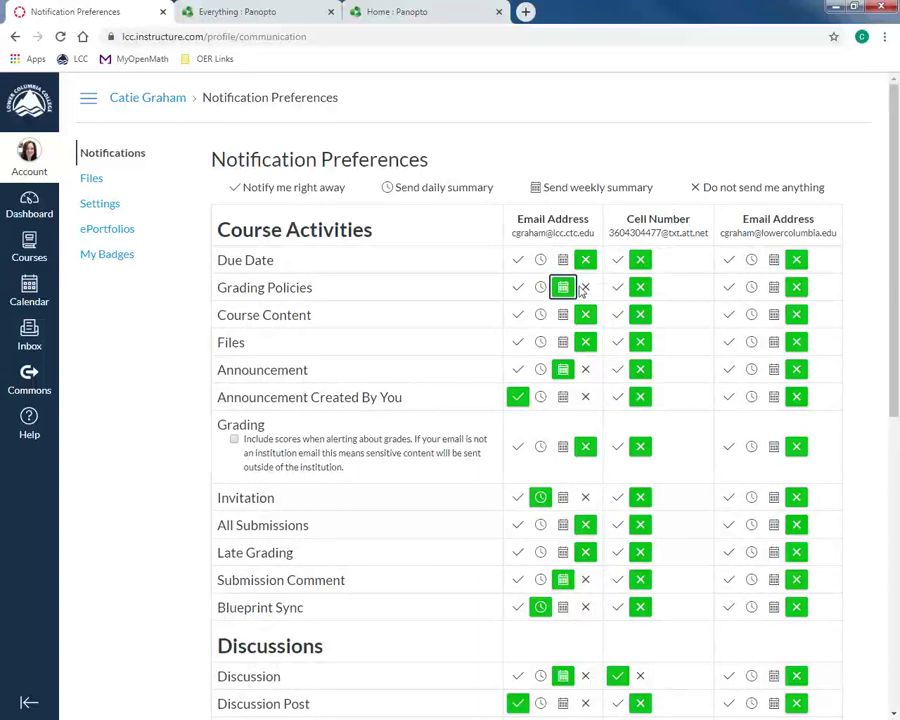
click(584, 288)
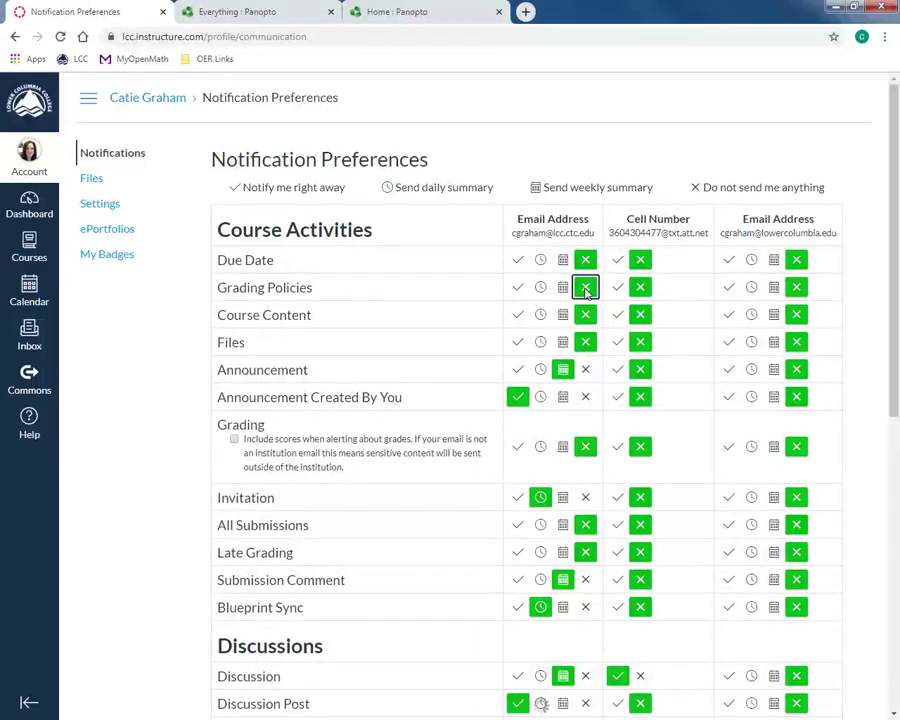
Step: Turn off Announcement emails and set Announcement Created By You emails to right away
click(587, 371)
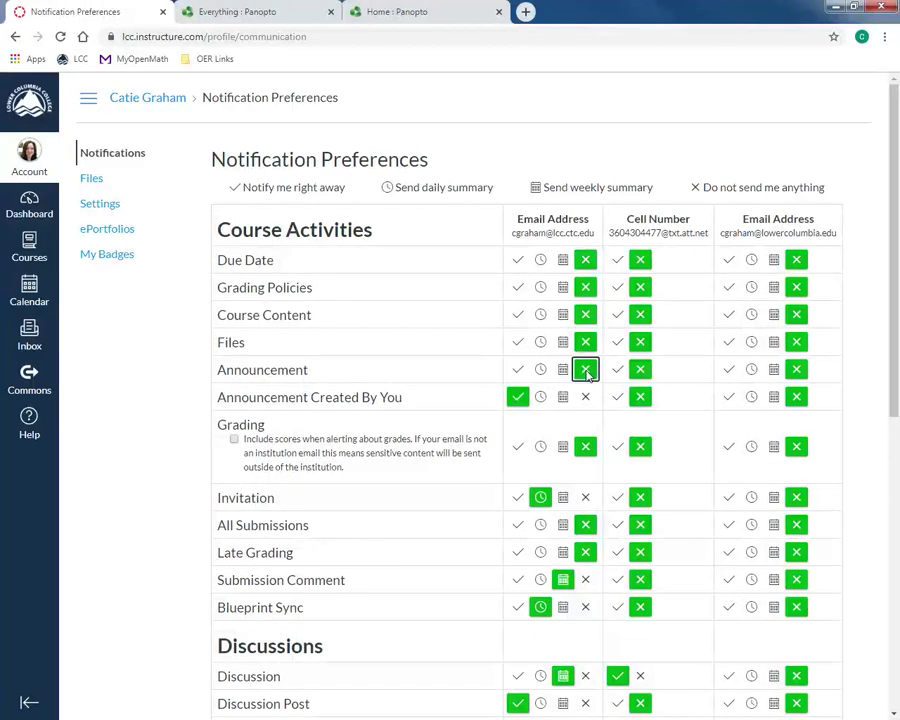
mouse_move(358, 402)
click(518, 398)
Step: Return to the Dashboard
click(24, 162)
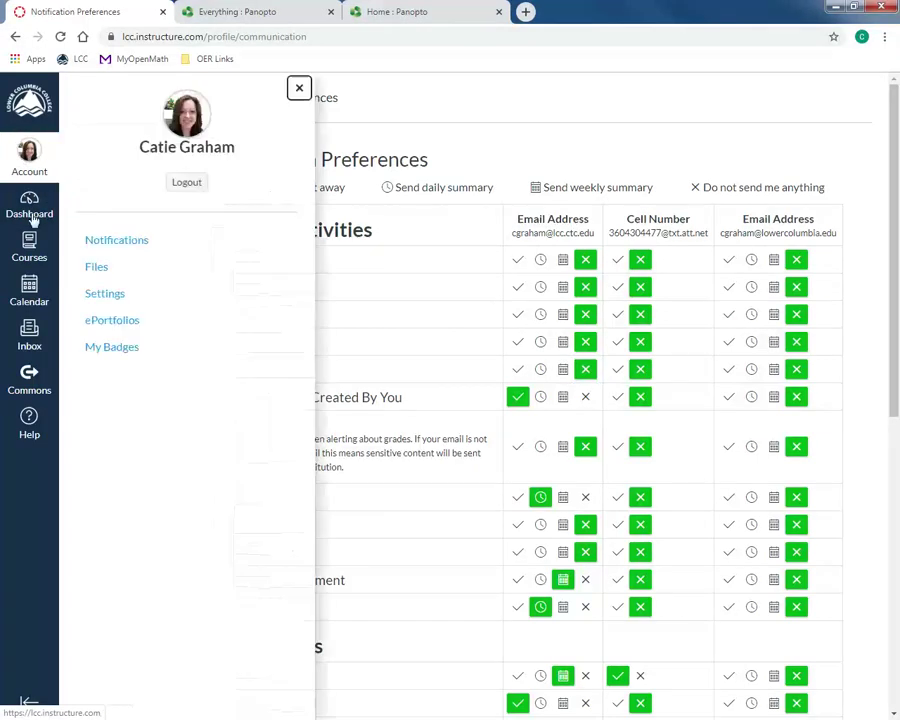
click(298, 89)
click(38, 206)
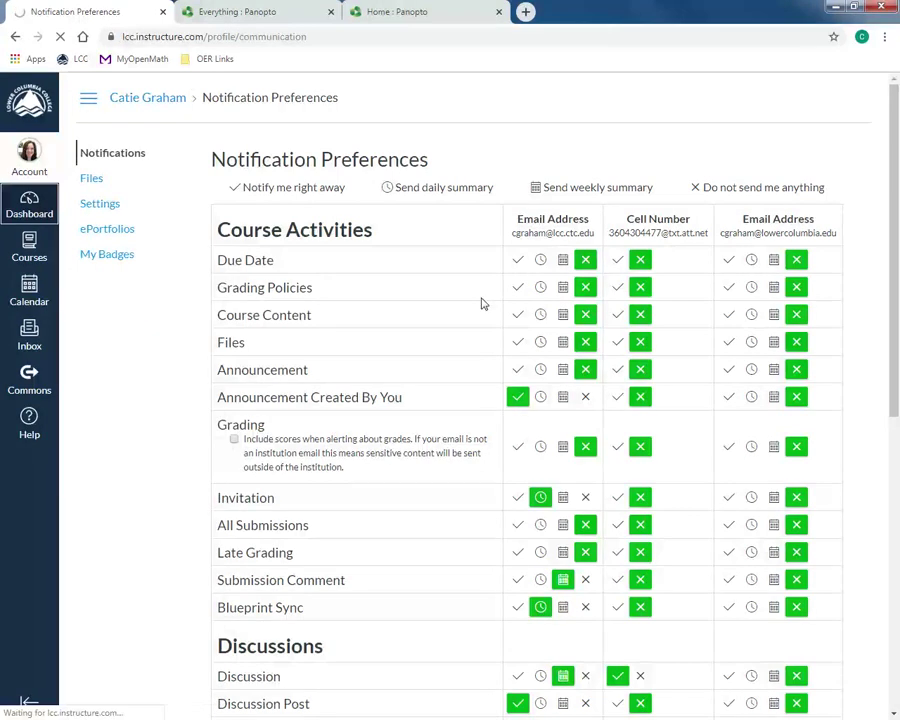